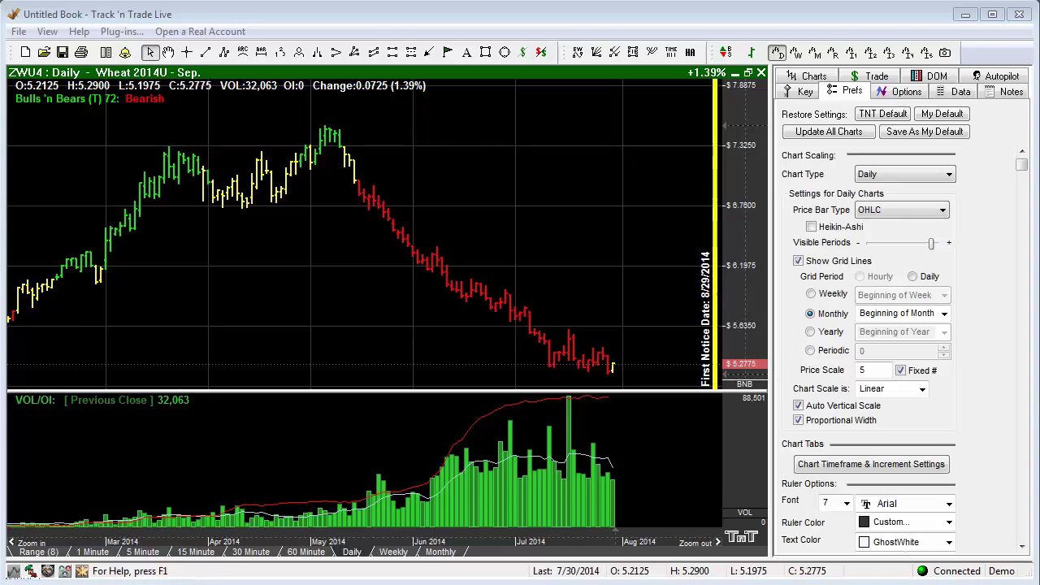
# Show the wheat chart's Chart Alerts settings in the Prefs panel.
pyautogui.rightClick(407, 119)
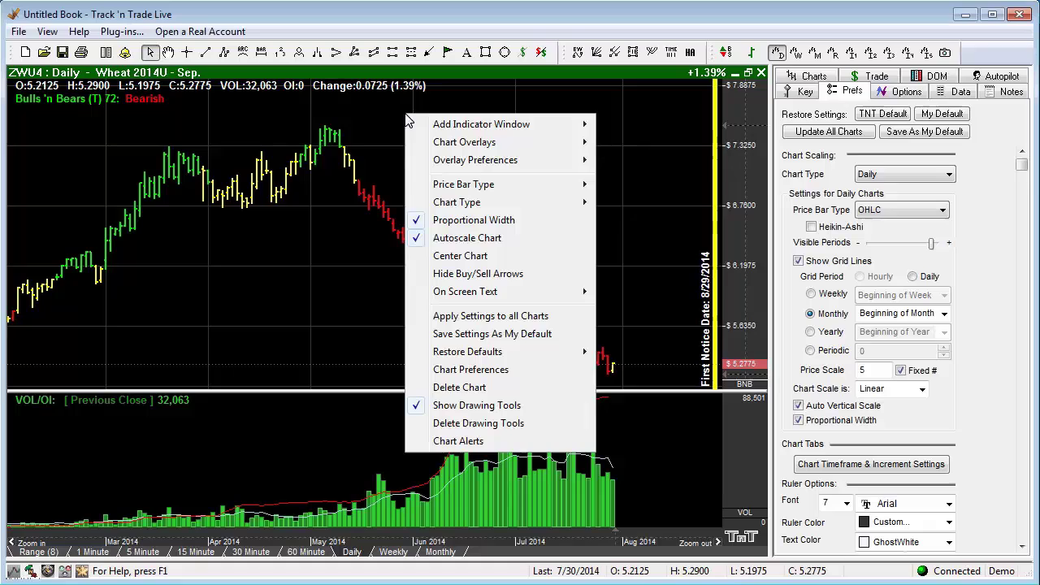
pyautogui.click(471, 442)
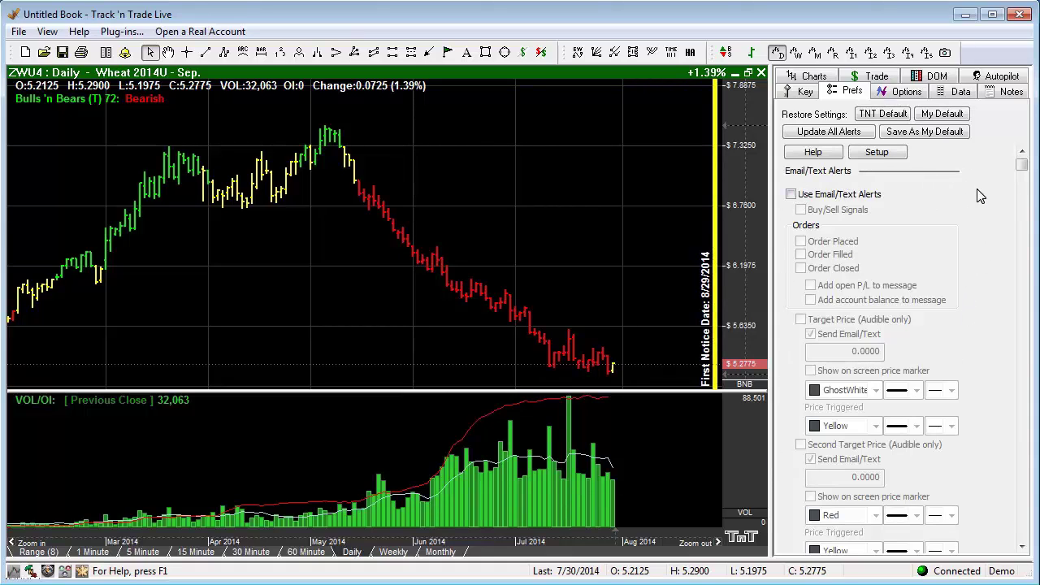
pyautogui.click(790, 195)
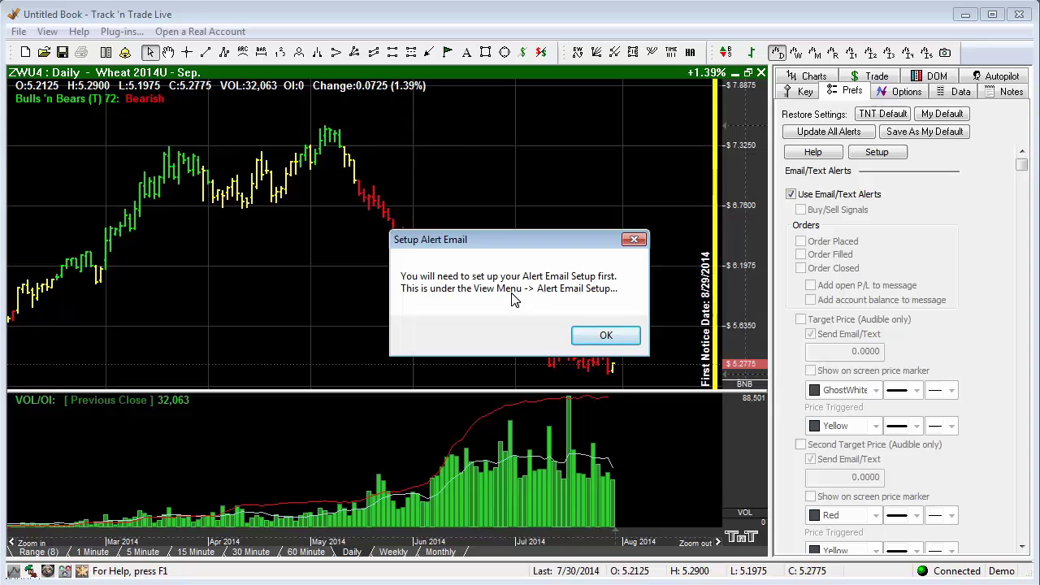
pyautogui.click(606, 338)
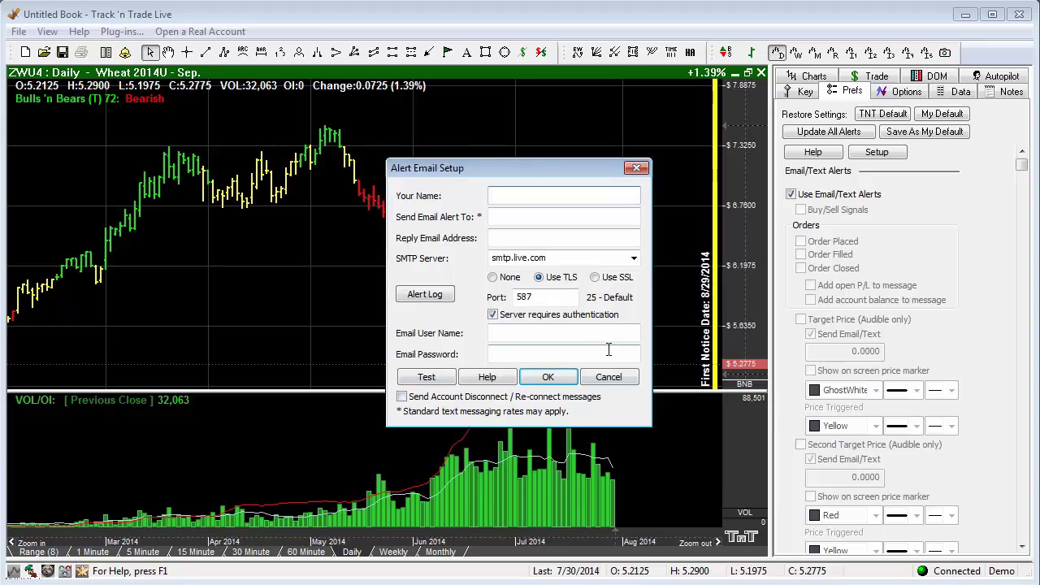
pyautogui.click(636, 167)
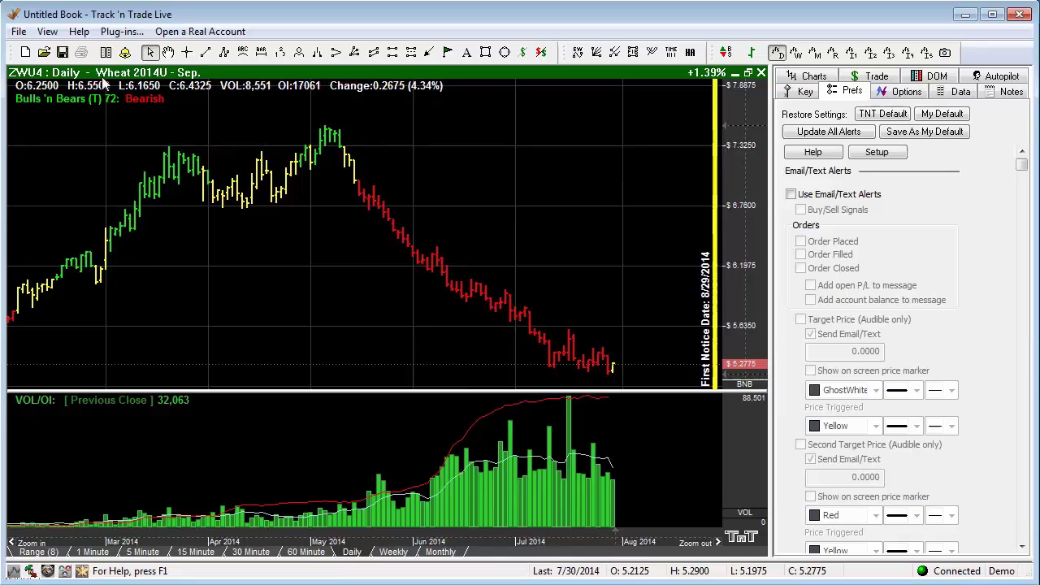
# In Alert Email Setup, enter the sender's name, the alert recipient e-mail and the reply e-mail address.
pyautogui.click(48, 33)
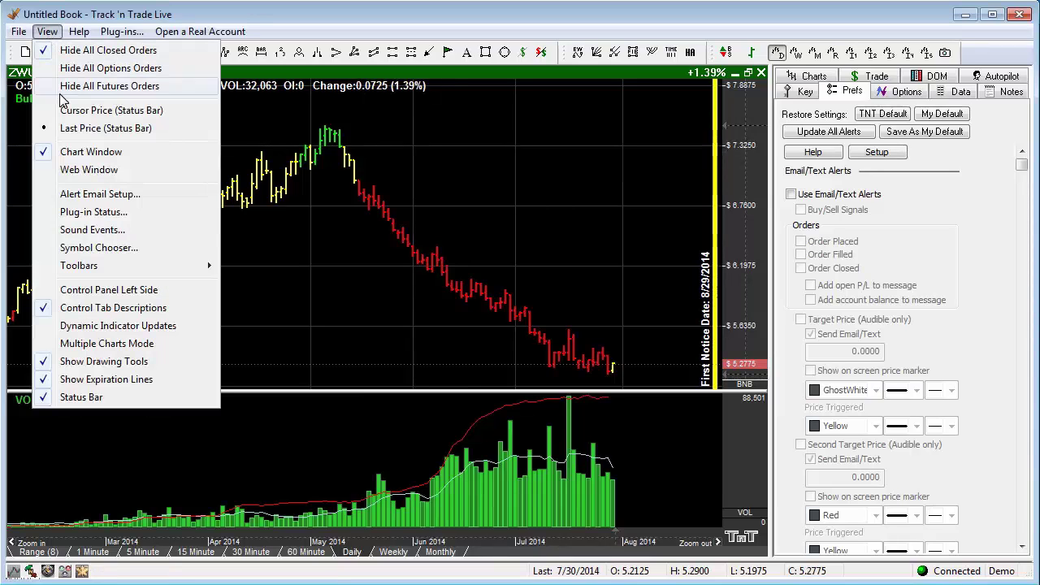
pyautogui.click(116, 195)
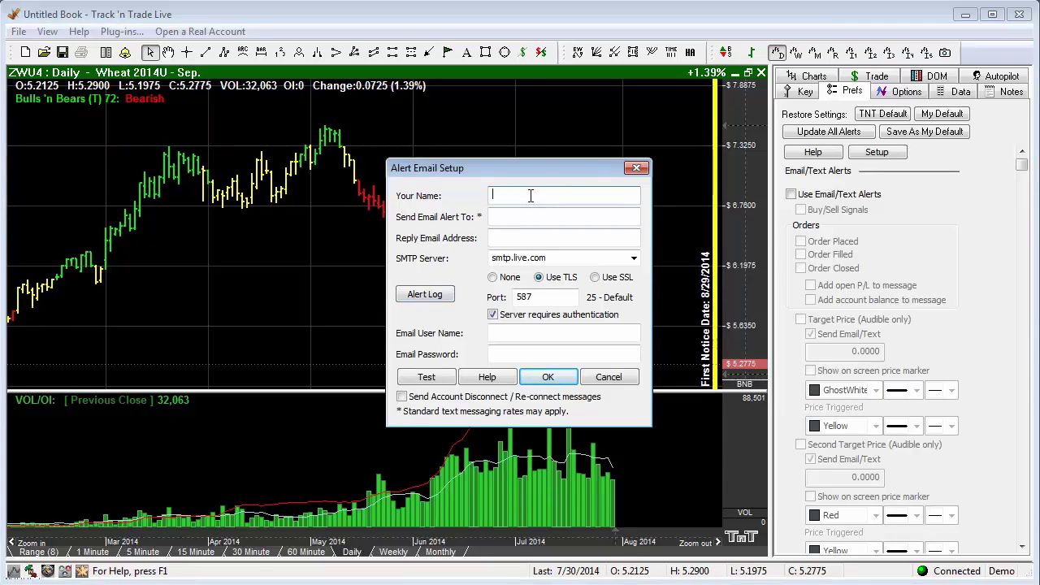
pyautogui.write('My Name')
pyautogui.press('Tab')
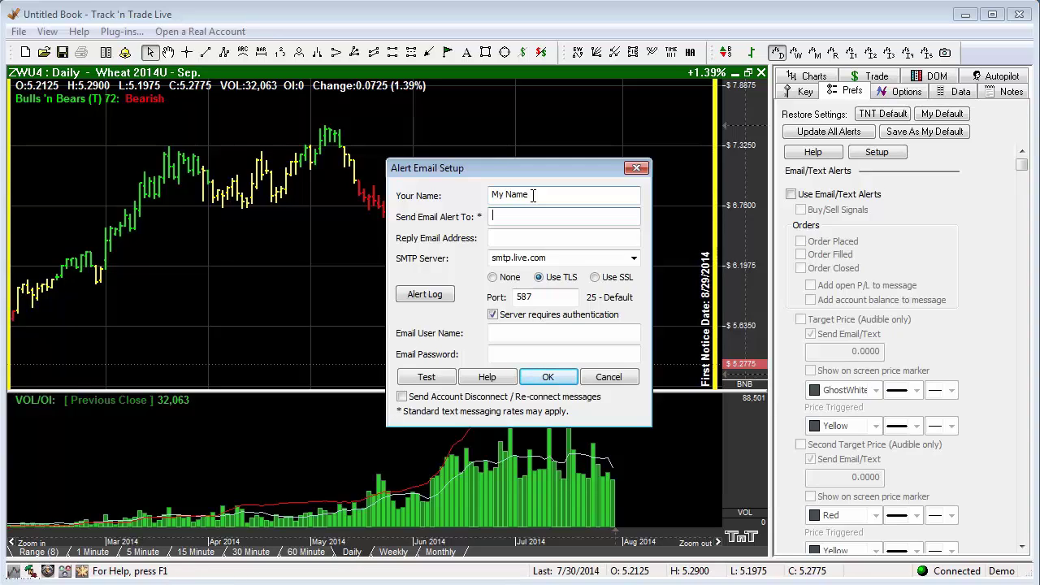
pyautogui.write('gmail.com')
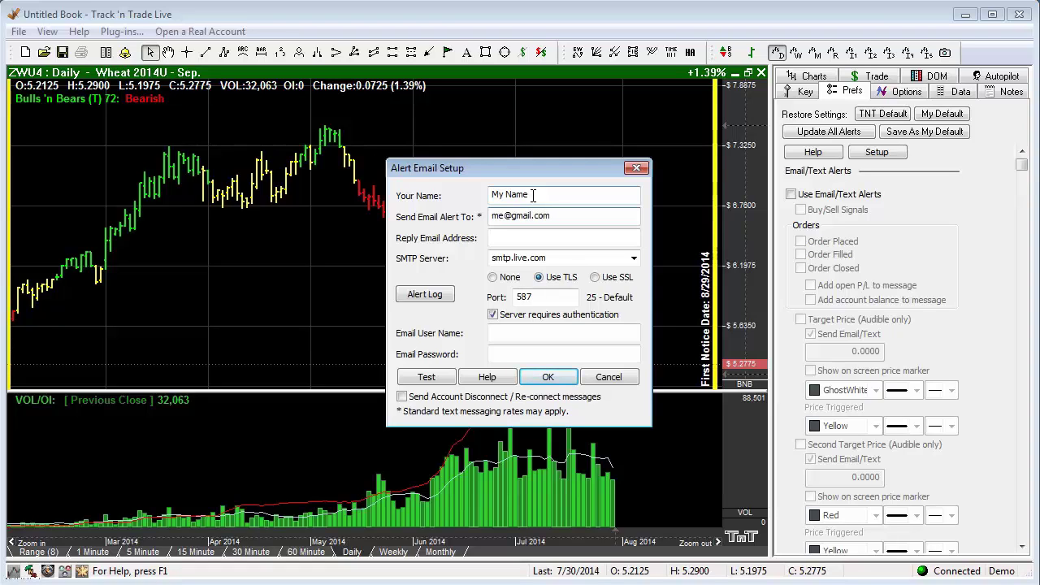
pyautogui.press('Tab')
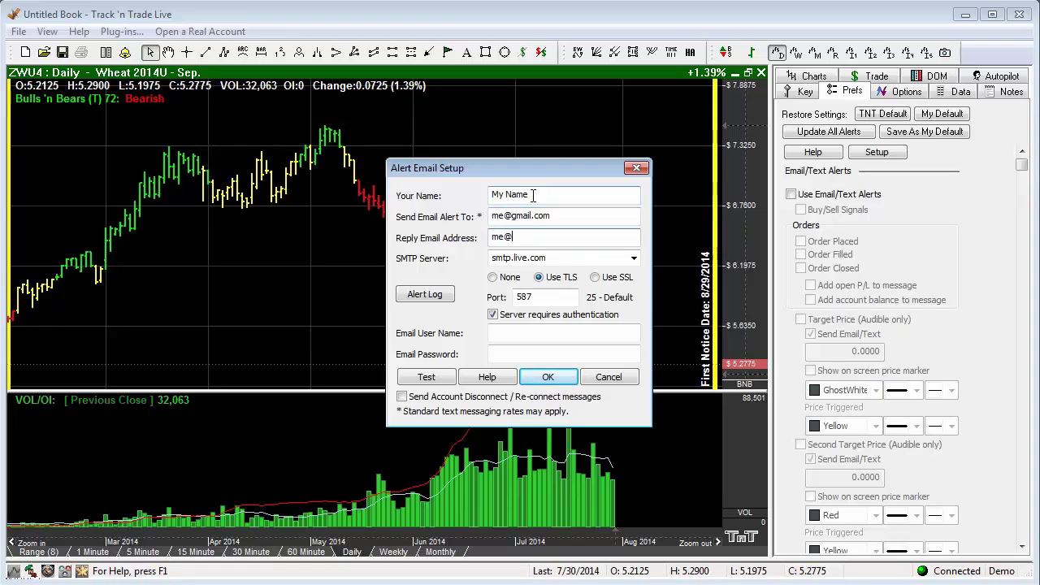
# Set the SMTP server to Gmail (smtp.gmail.com, TLS, port 587) after briefly trying a custom server.
pyautogui.click(633, 257)
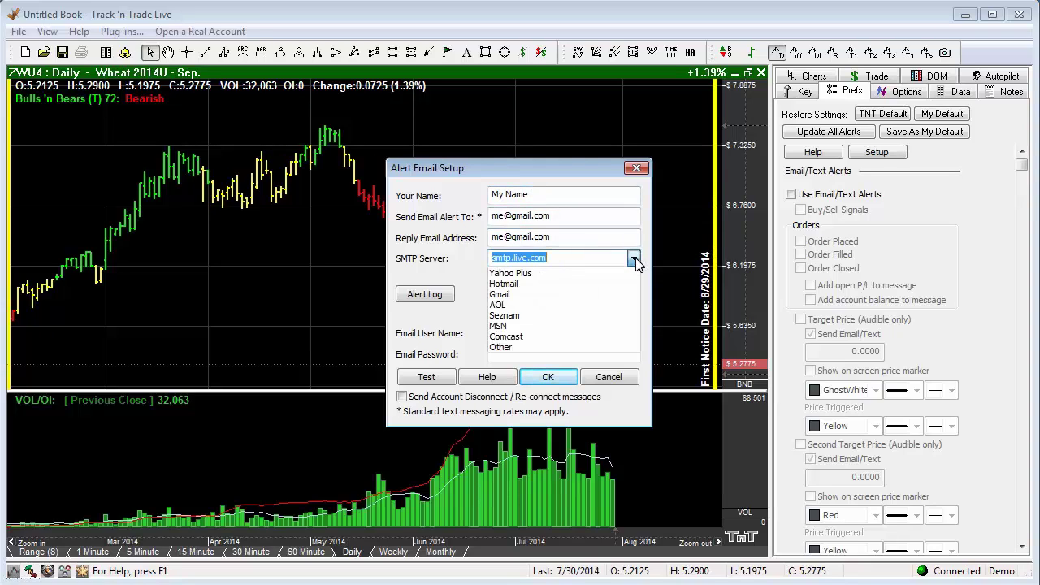
pyautogui.click(520, 296)
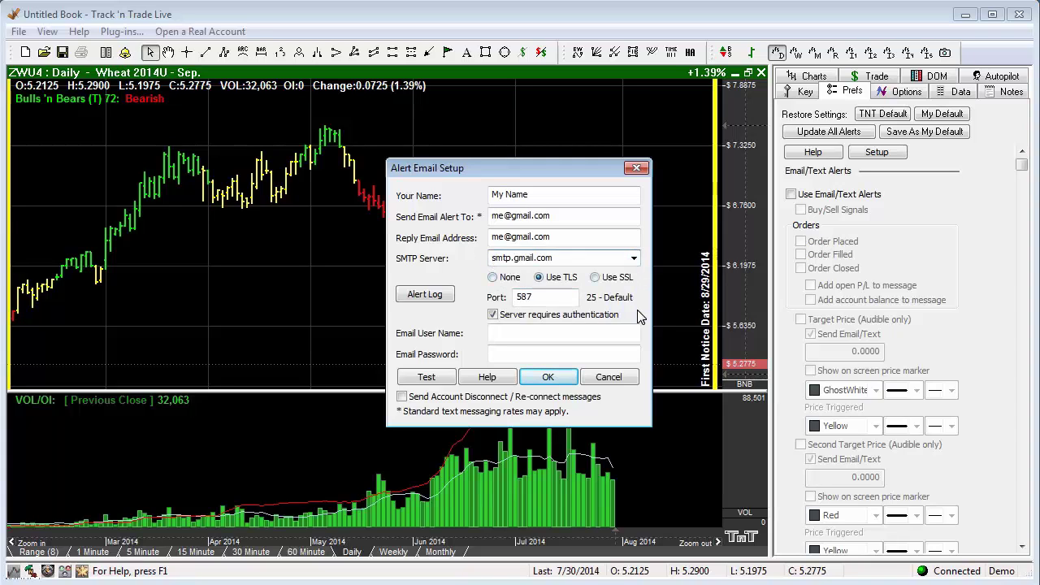
pyautogui.click(633, 258)
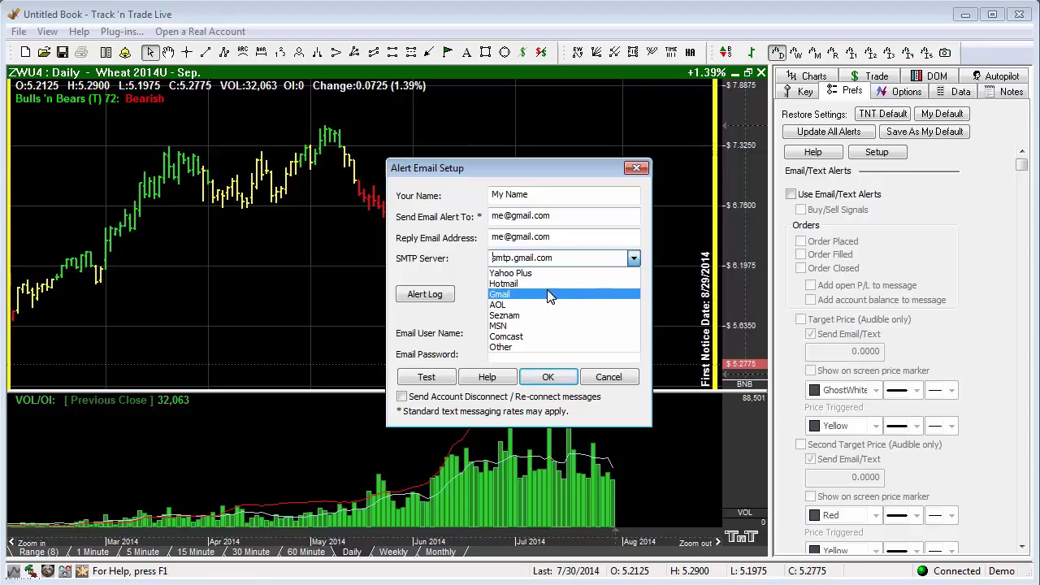
pyautogui.click(513, 348)
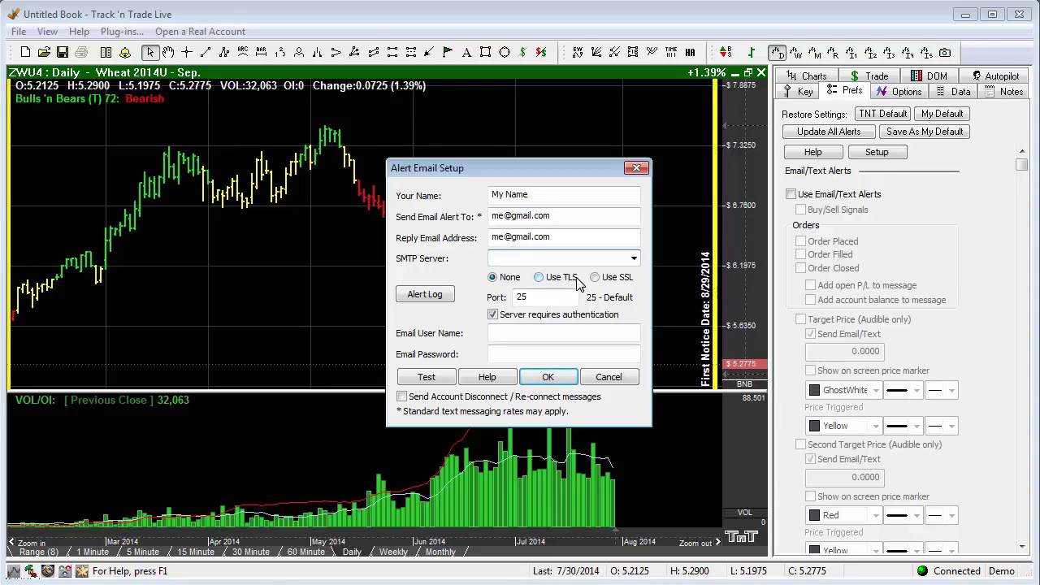
pyautogui.click(614, 260)
pyautogui.click(633, 258)
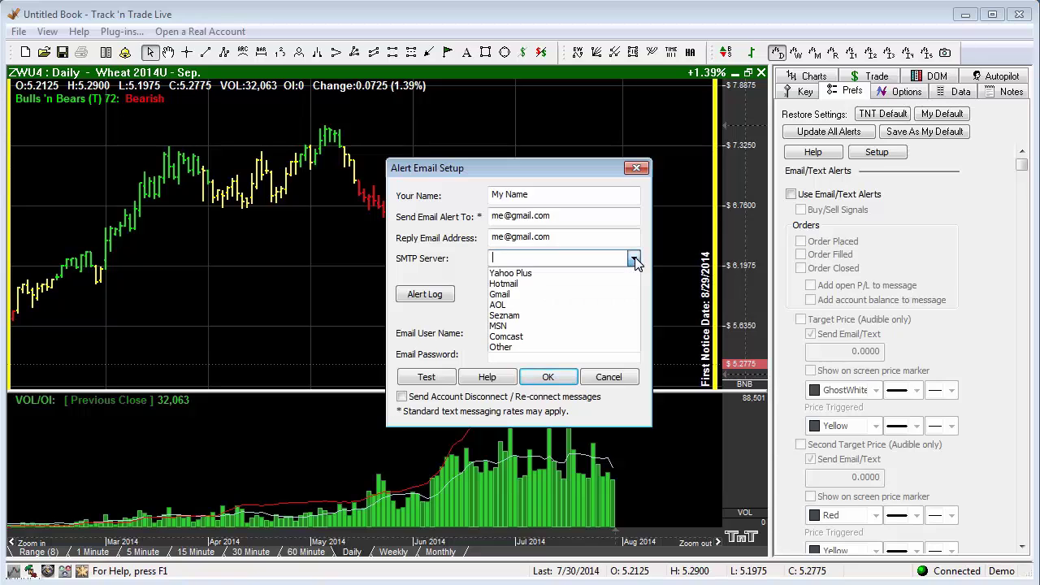
pyautogui.click(515, 294)
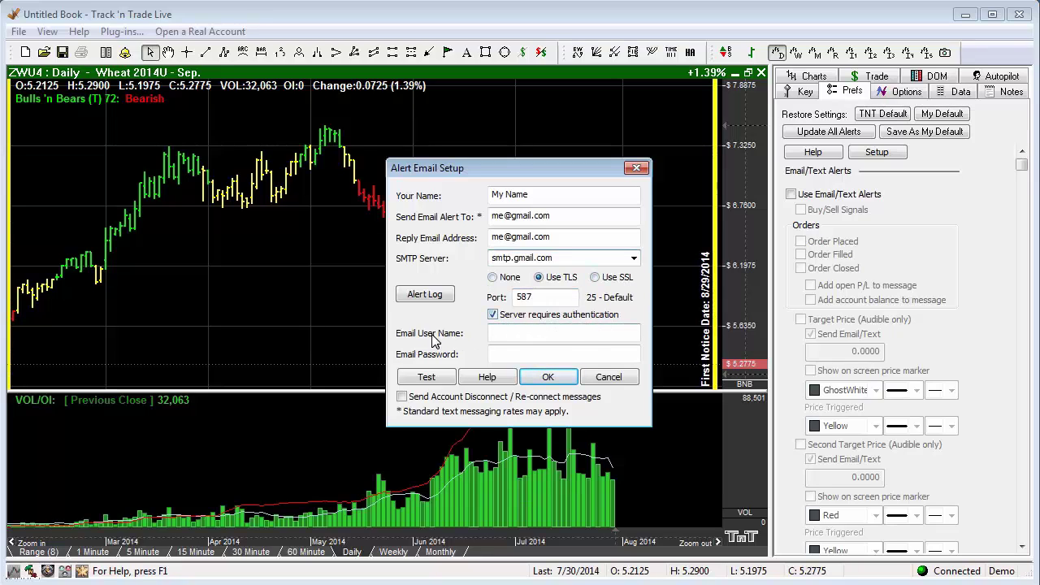
# Enter the email user name and password, send a test alert, and dismiss the authentication failure error.
pyautogui.click(493, 334)
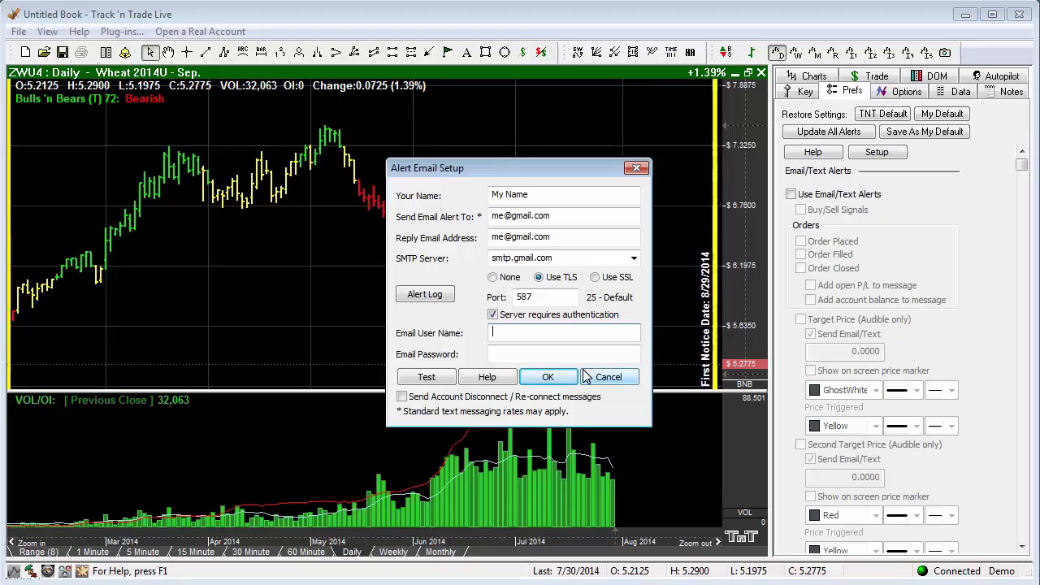
pyautogui.press('Tab')
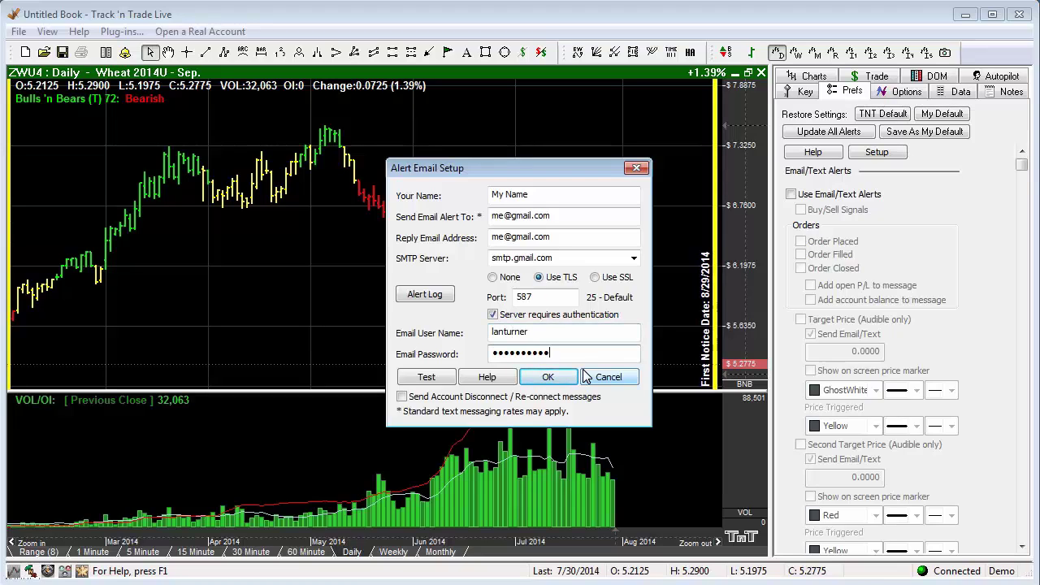
pyautogui.click(428, 378)
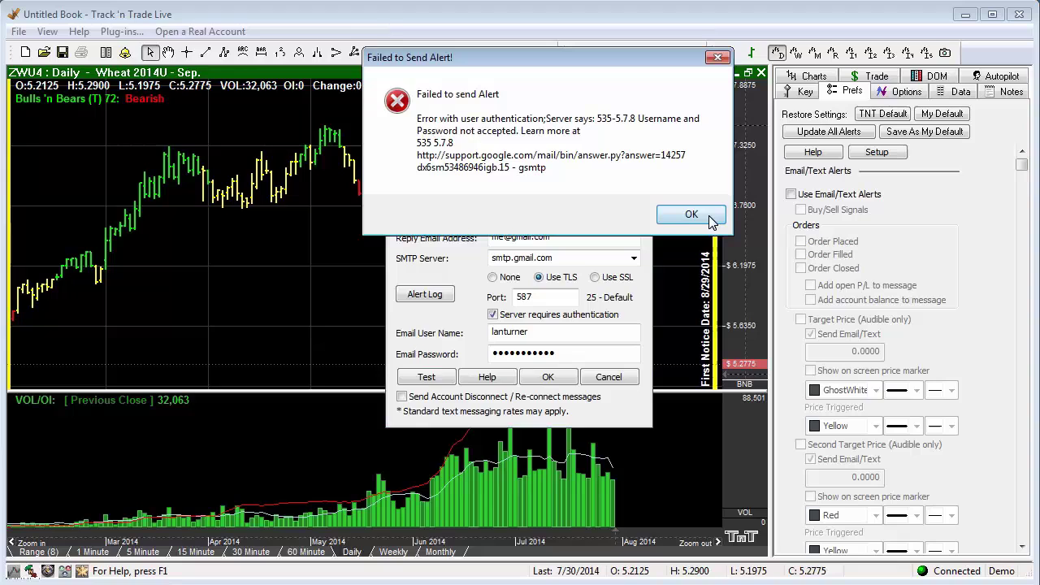
pyautogui.click(681, 214)
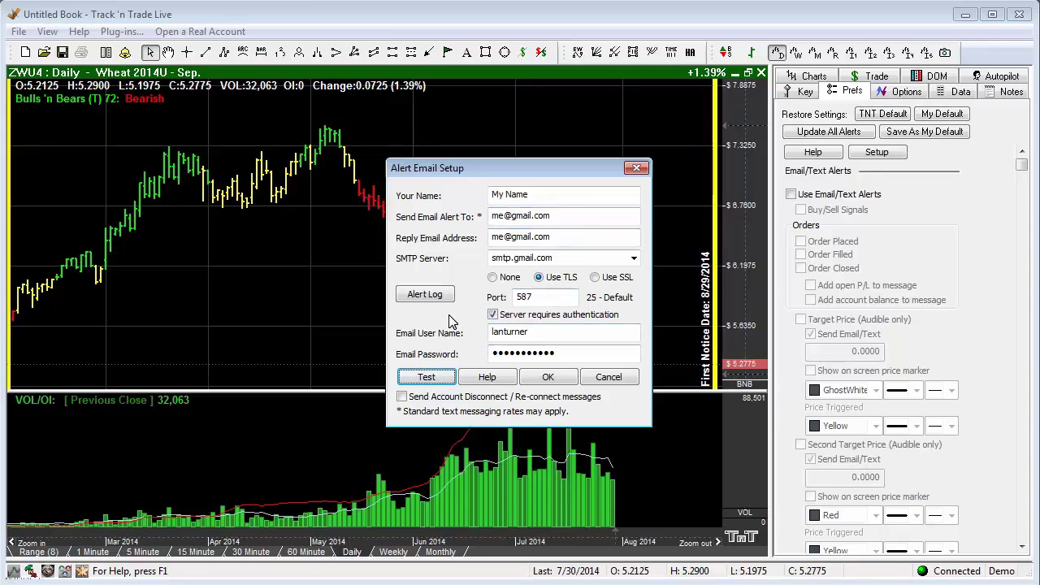
# Review the alert log, then enable account disconnect/re-connect messages and save the email setup.
pyautogui.click(426, 295)
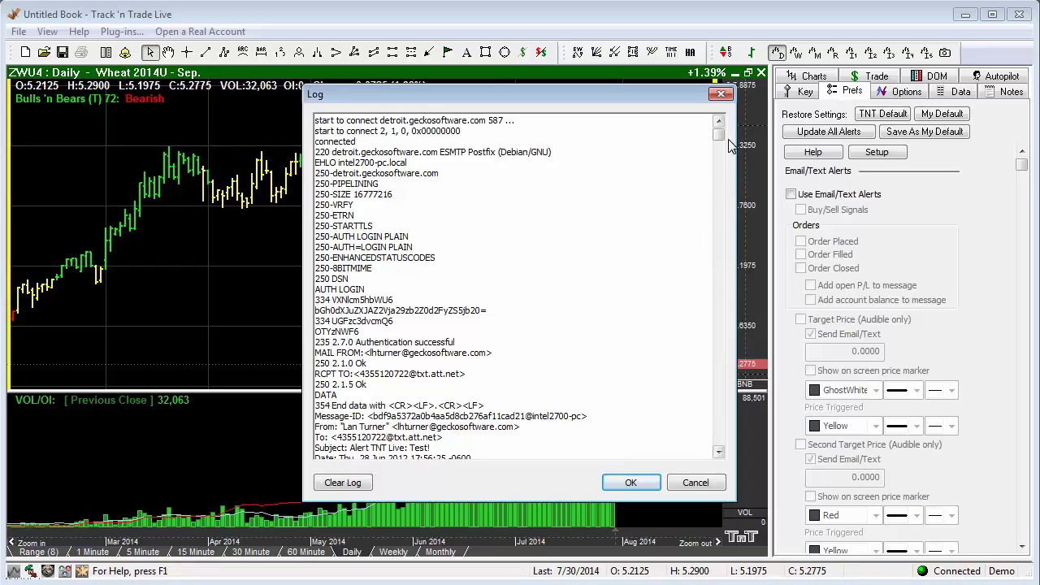
pyautogui.moveTo(718, 136); pyautogui.dragTo(720, 455)
pyautogui.click(696, 482)
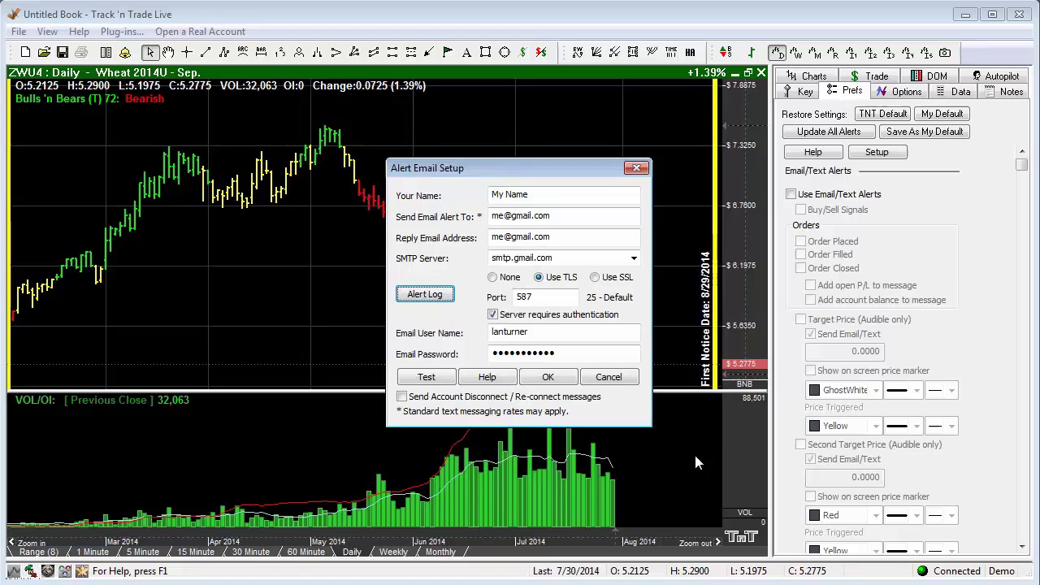
pyautogui.click(401, 397)
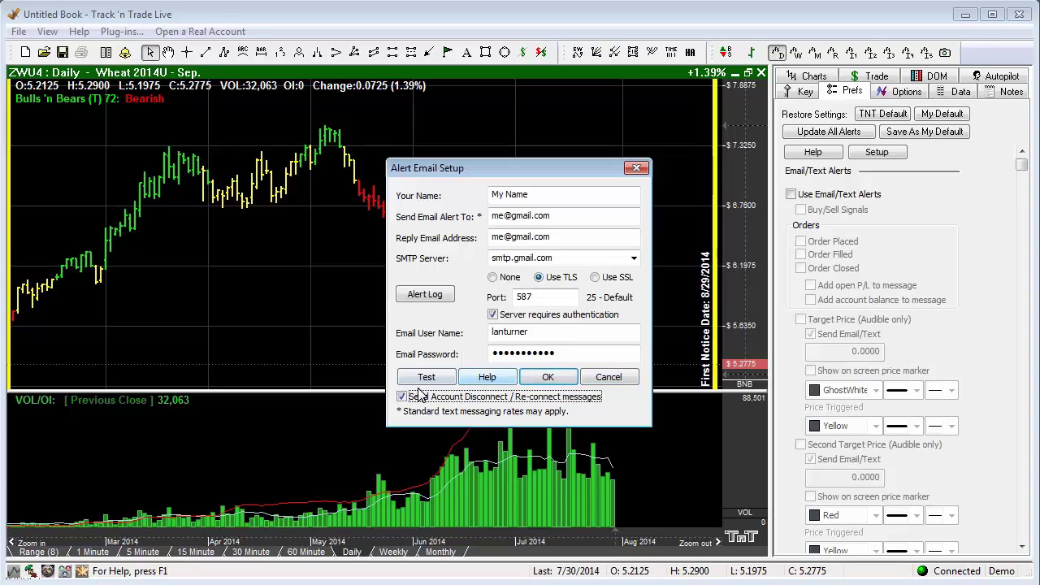
pyautogui.click(559, 377)
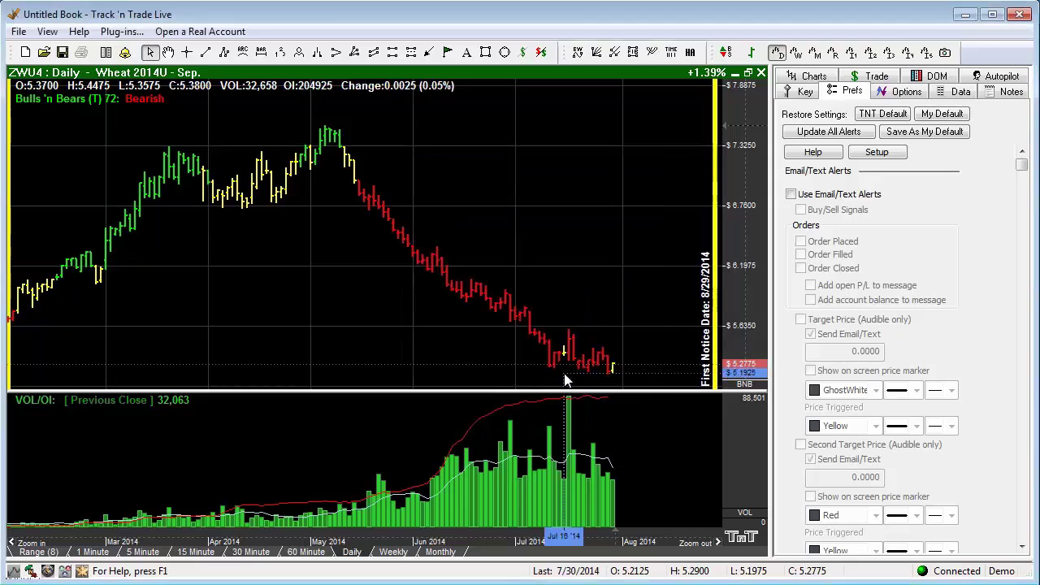
# Enable Email/Text Alerts for buy/sell signals, order placed and order closed, adding open P/L and account balance.
pyautogui.click(790, 194)
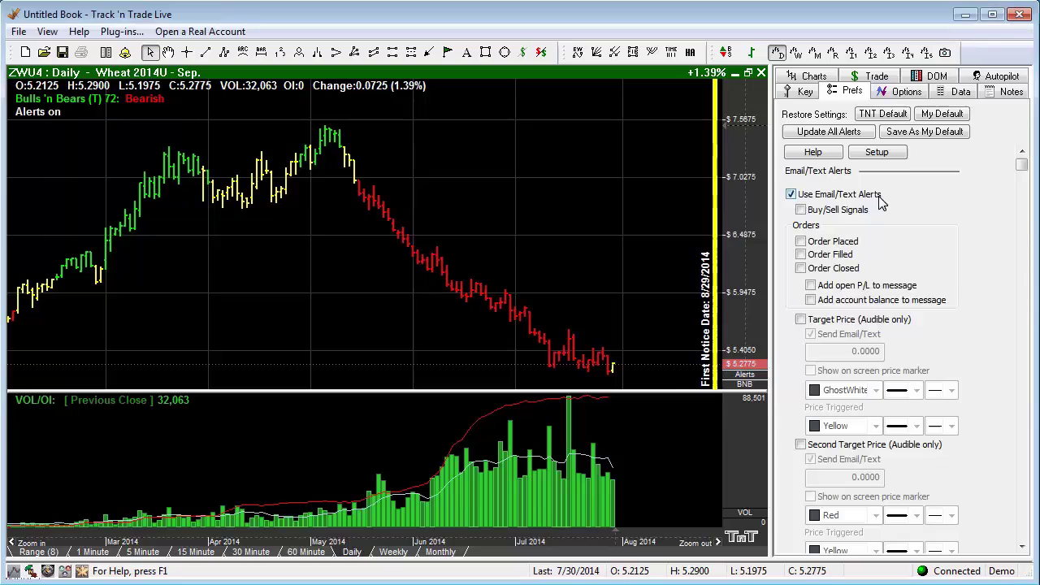
pyautogui.click(803, 213)
pyautogui.click(801, 243)
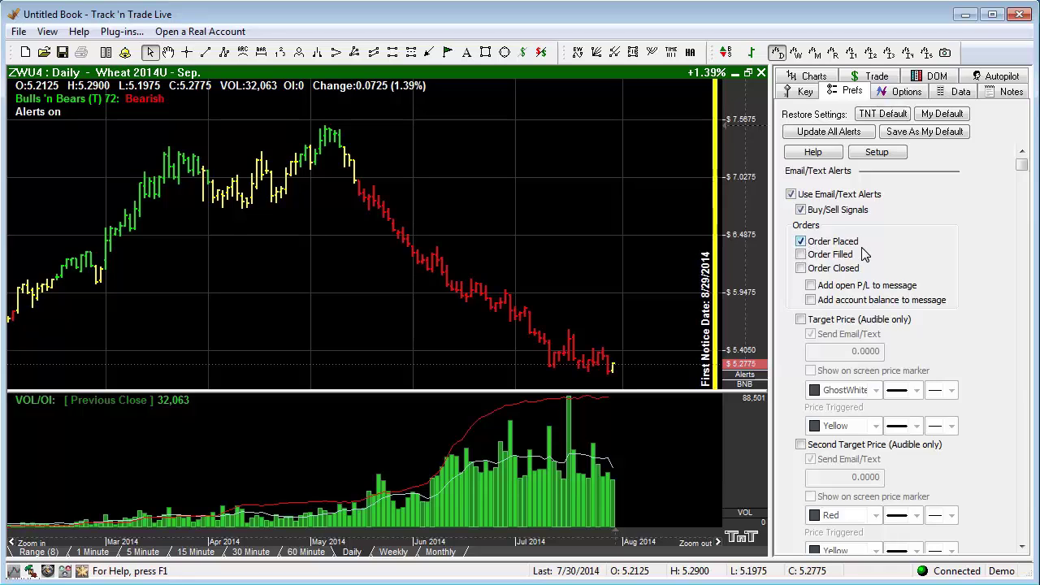
pyautogui.click(800, 269)
pyautogui.click(811, 286)
pyautogui.click(810, 301)
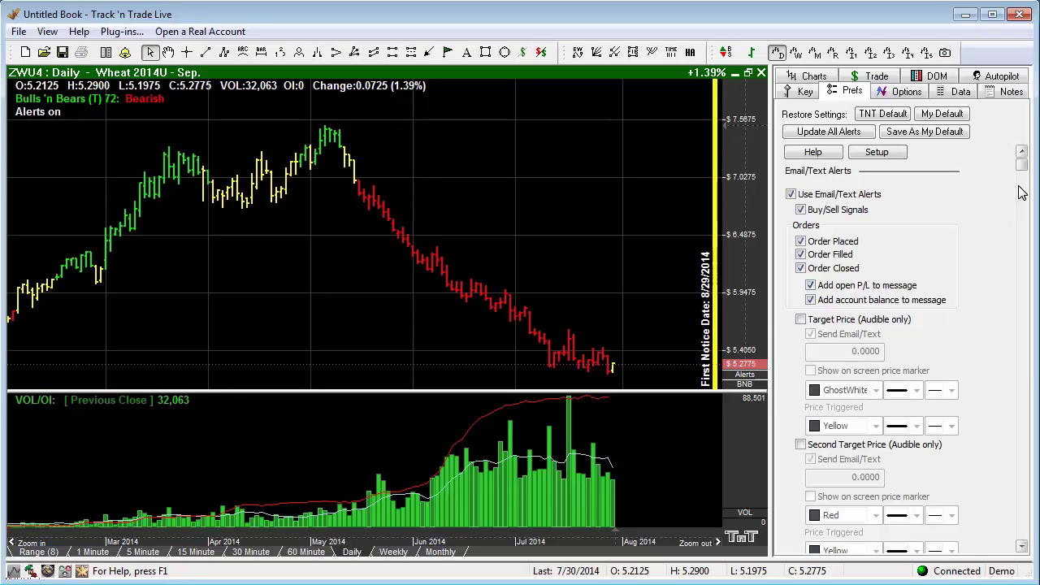
pyautogui.moveTo(1022, 167); pyautogui.dragTo(1021, 532)
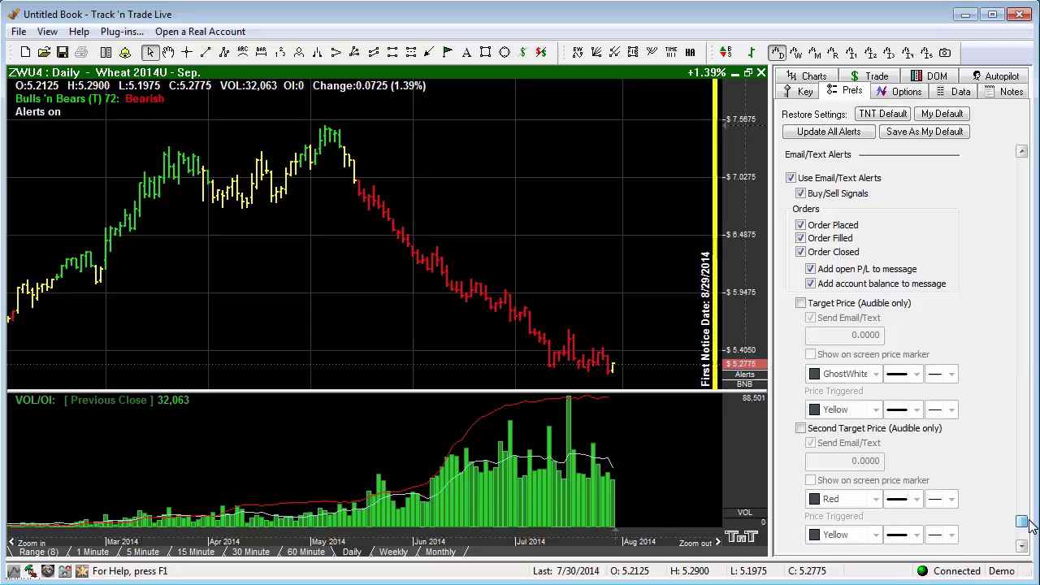
# Enable a Target Price alert at 5.6800 with an on-screen price marker.
pyautogui.click(801, 304)
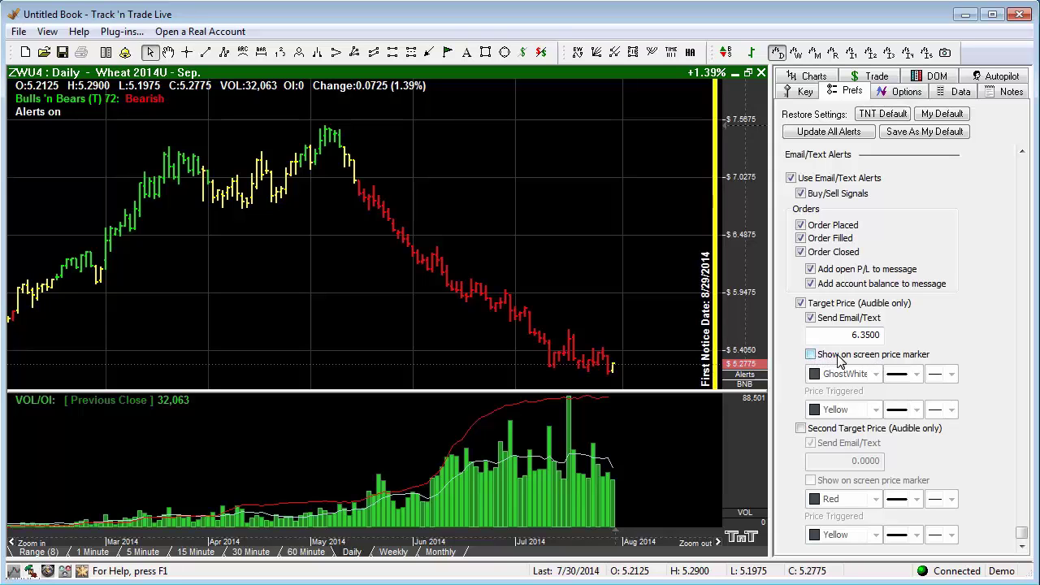
pyautogui.click(810, 356)
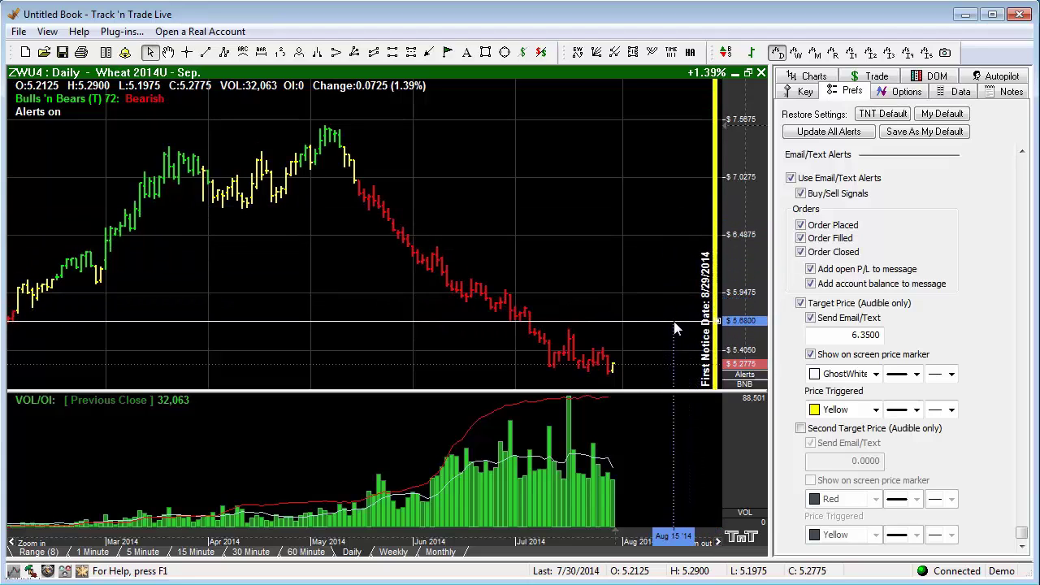
pyautogui.click(675, 320)
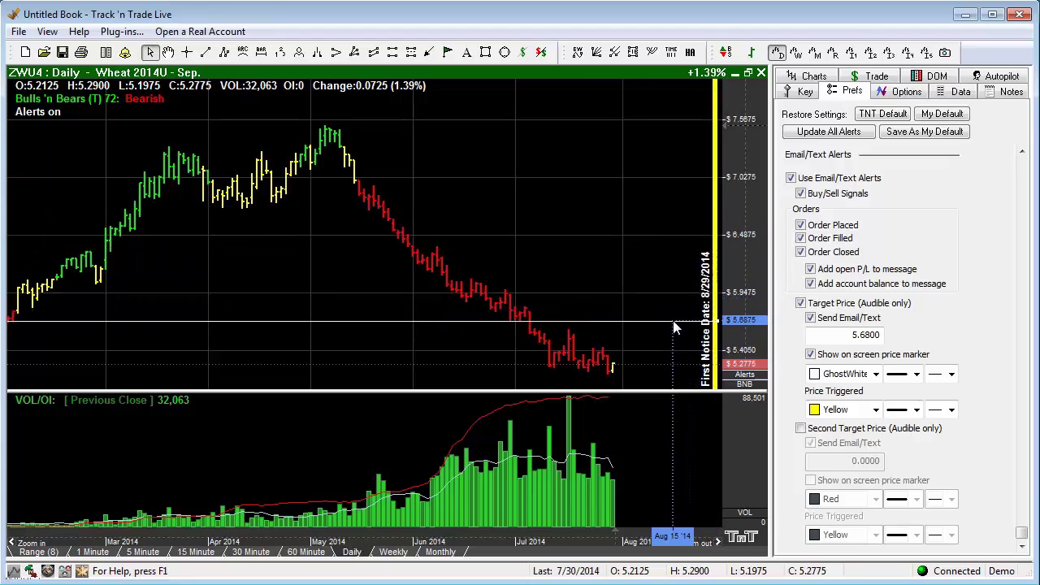
pyautogui.click(850, 334)
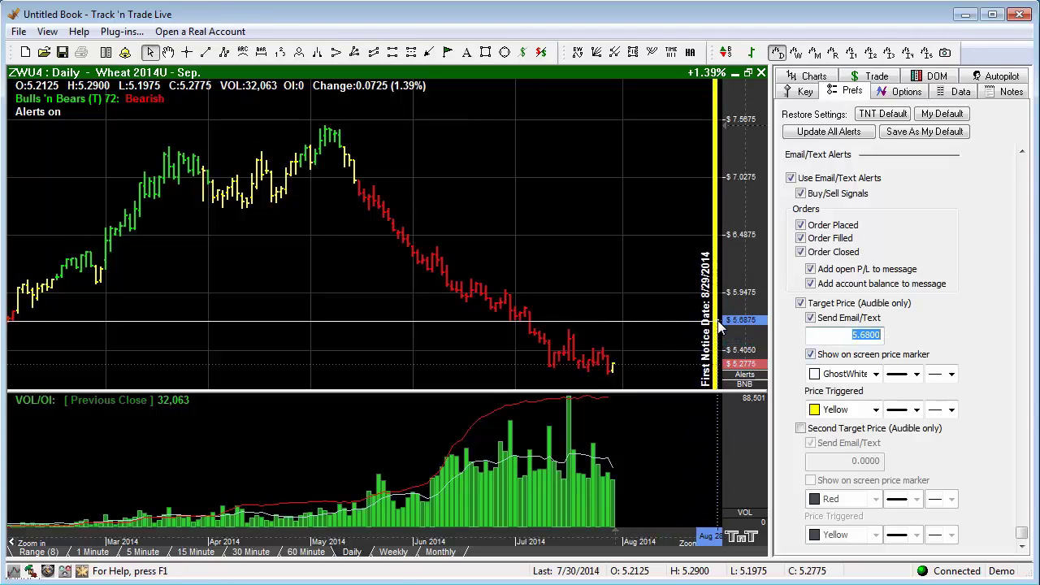
# Move the first target line to 5.5200, keeping Yellow as the price-triggered colour.
pyautogui.moveTo(718, 325)
pyautogui.mouseDown()
pyautogui.moveTo(714, 278)
pyautogui.moveTo(713, 338)
pyautogui.mouseUp()
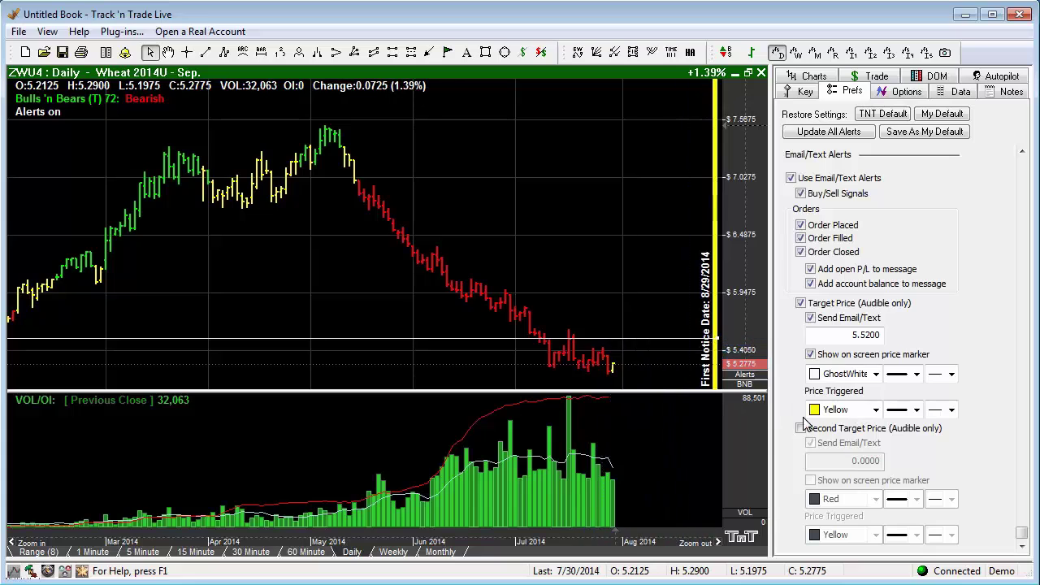
pyautogui.click(876, 409)
pyautogui.click(876, 411)
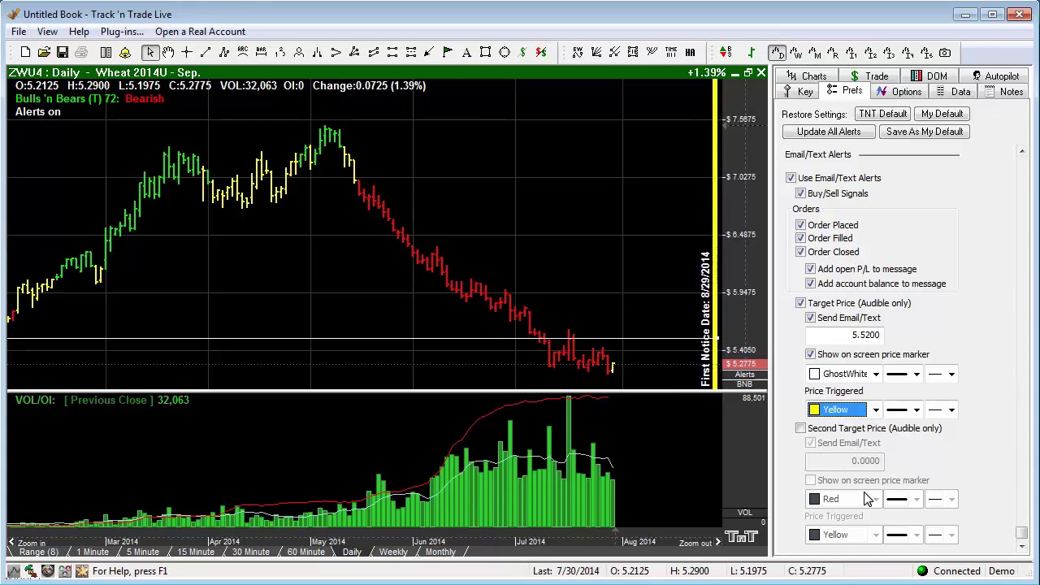
# Add a second target price alert with a red chart marker at 6.0225.
pyautogui.click(800, 429)
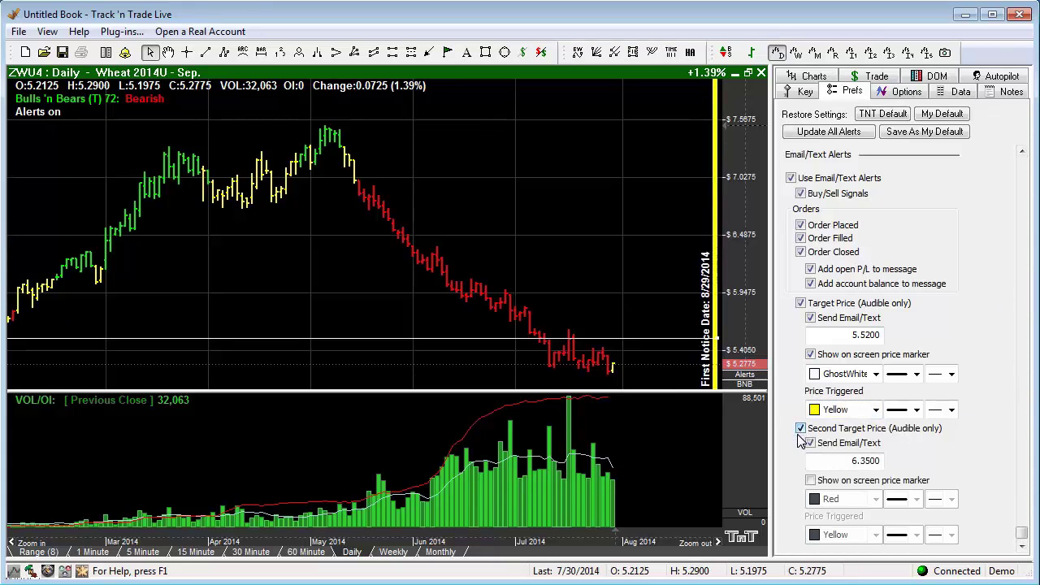
pyautogui.click(810, 481)
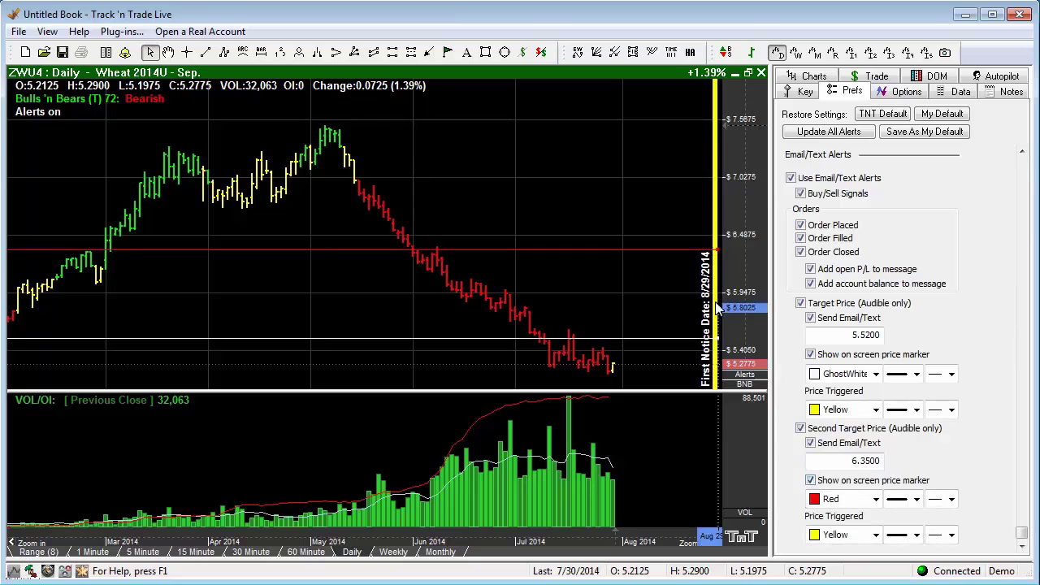
pyautogui.moveTo(718, 250)
pyautogui.mouseDown()
pyautogui.moveTo(709, 321)
pyautogui.moveTo(711, 284)
pyautogui.mouseUp()
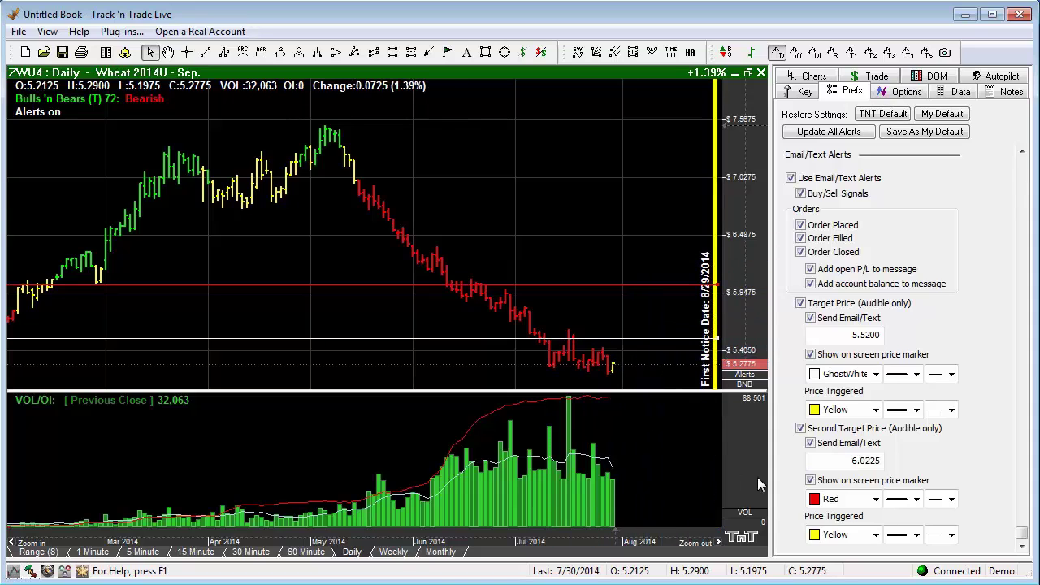